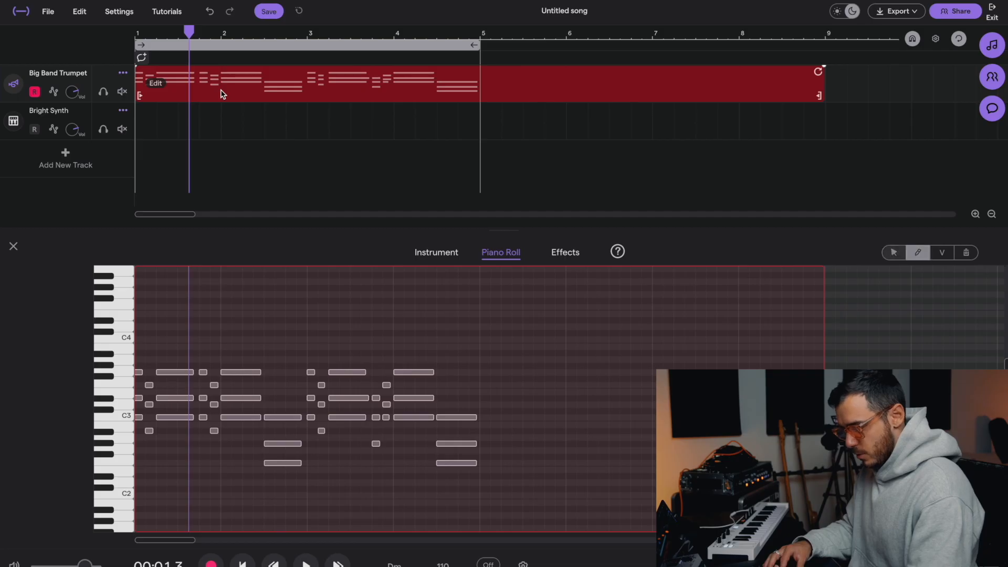
# - Paste the trumpet chord region onto the Bright Synth track and change that track's instrument to the Atlantic Pad preset
pyautogui.hotkey('ctrl', 'v')
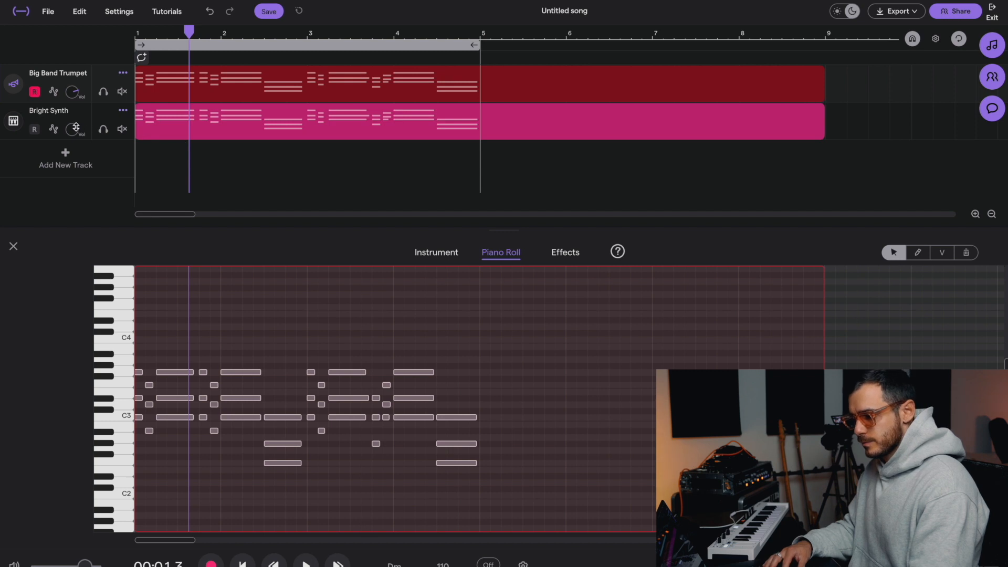
pyautogui.click(436, 252)
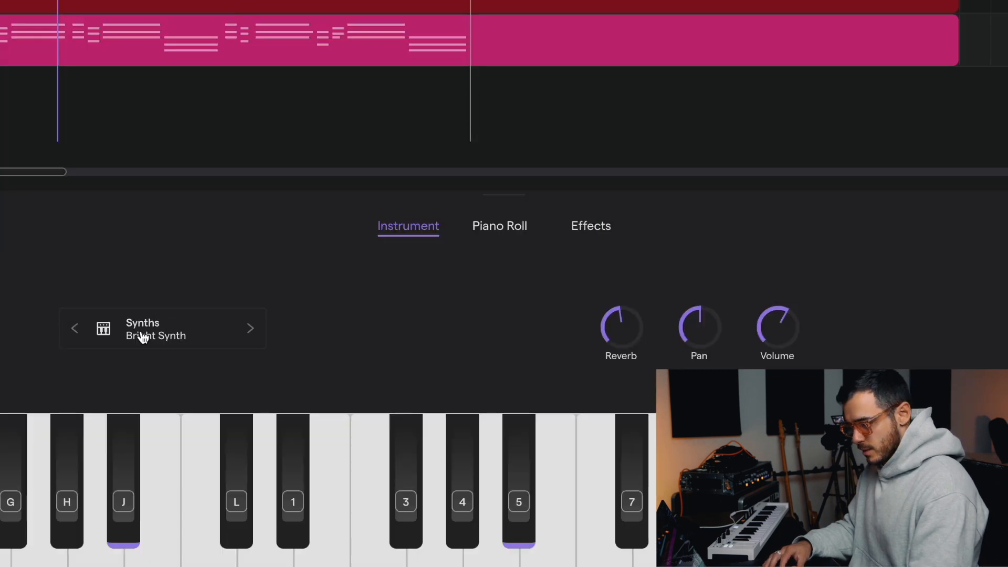
pyautogui.click(247, 329)
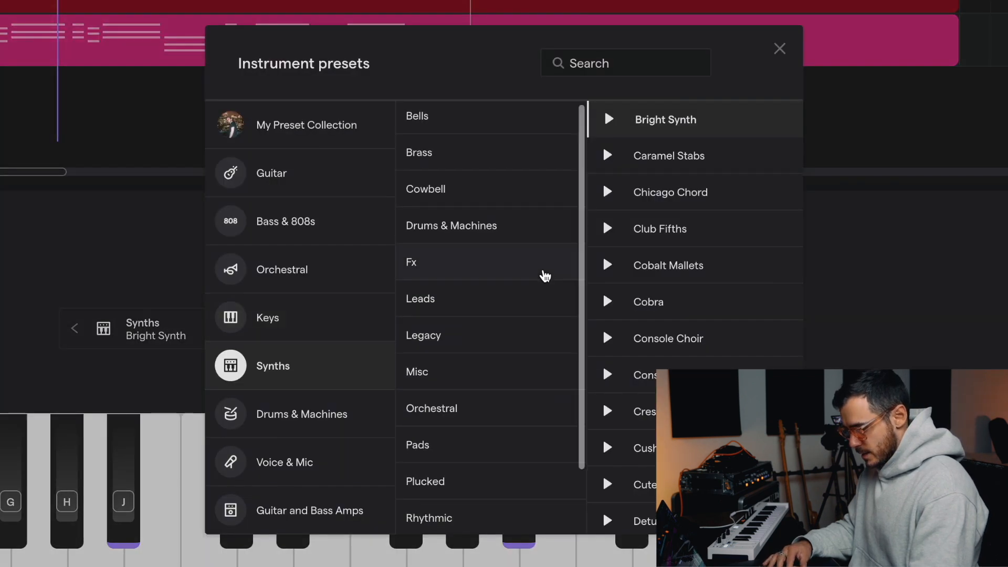
pyautogui.scroll(-2, 545, 277)
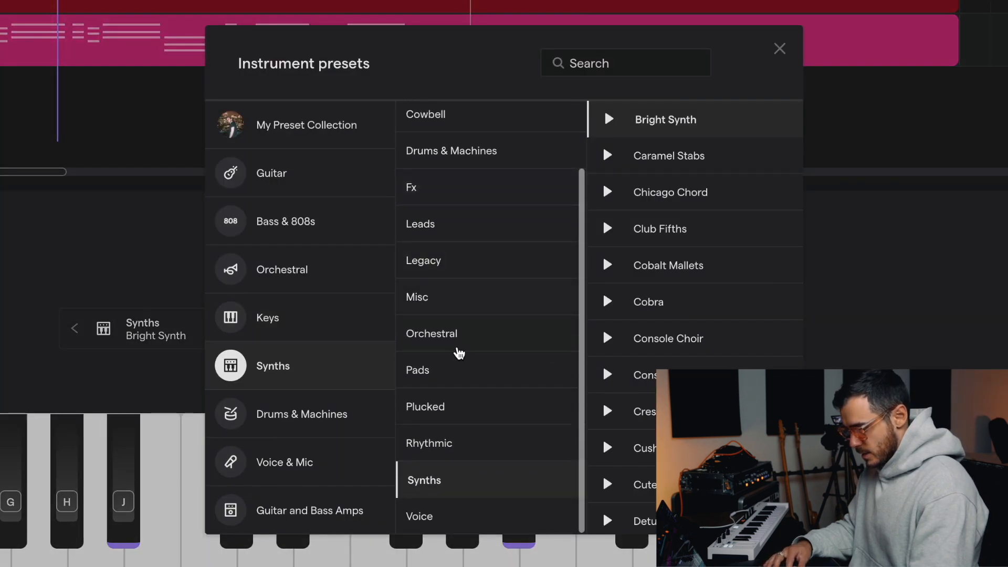
pyautogui.click(449, 362)
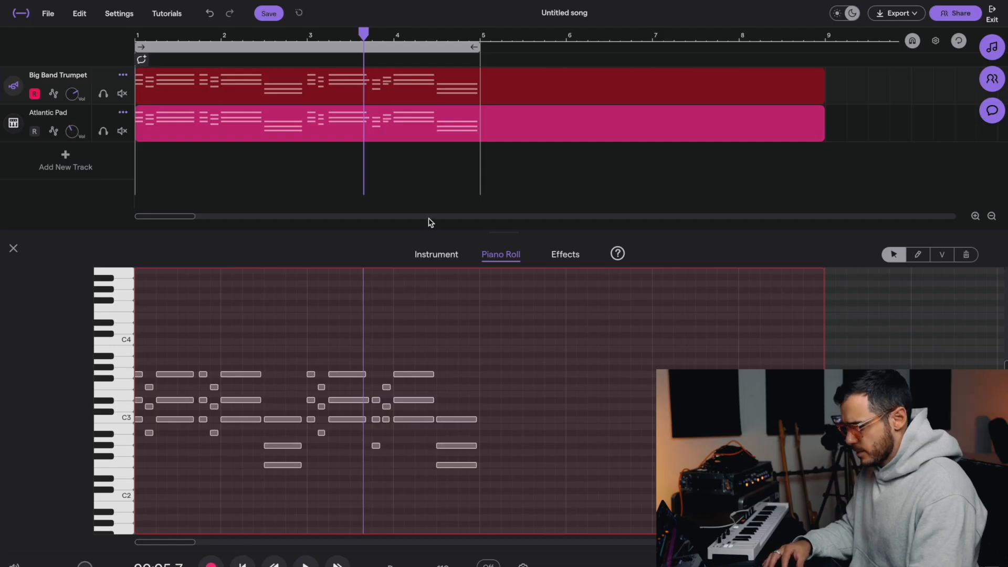
# - Add a Room reverb set to Big Plate to the effects chain, raise its amount, and add one more effect after it
pyautogui.click(429, 257)
pyautogui.click(564, 264)
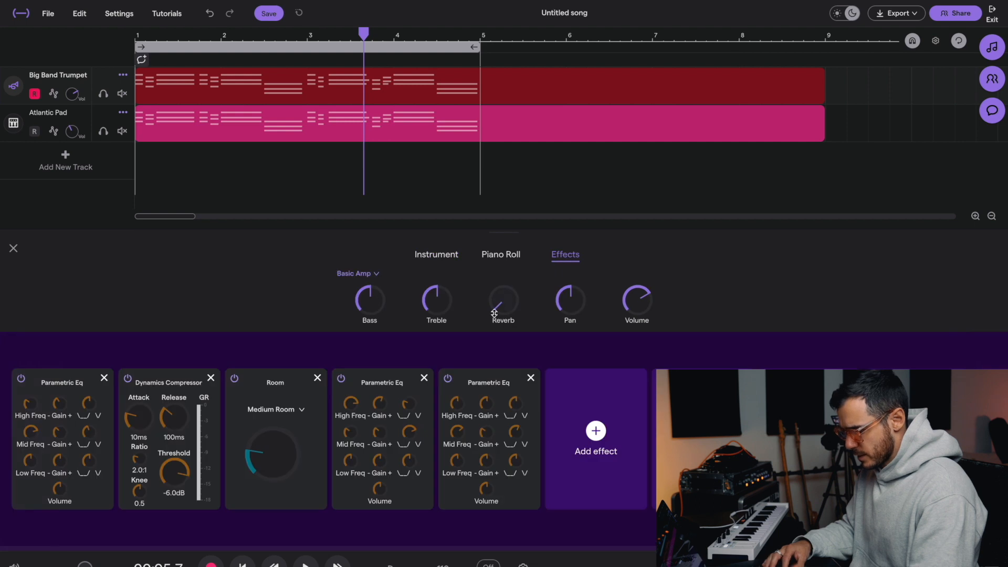
pyautogui.click(595, 430)
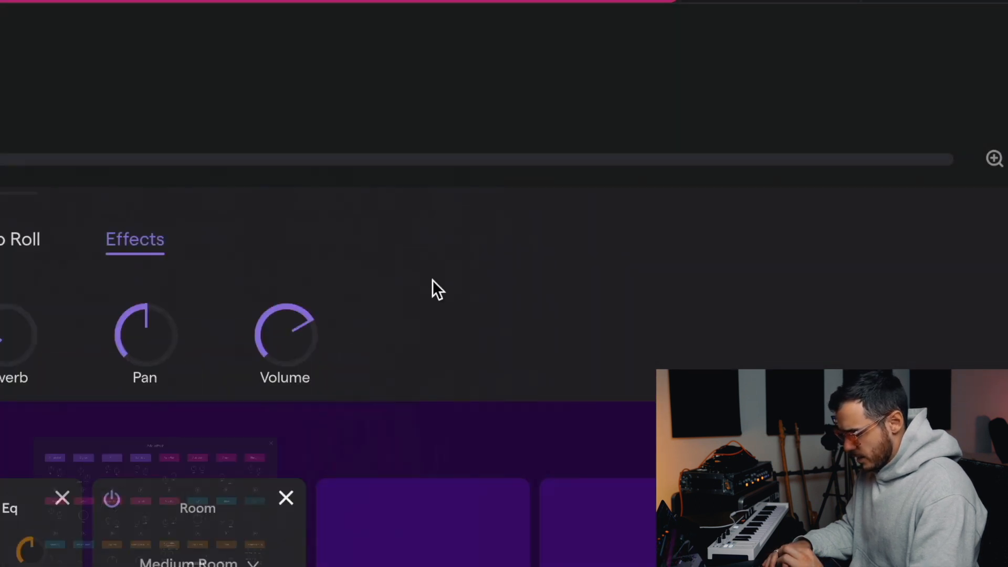
pyautogui.click(194, 561)
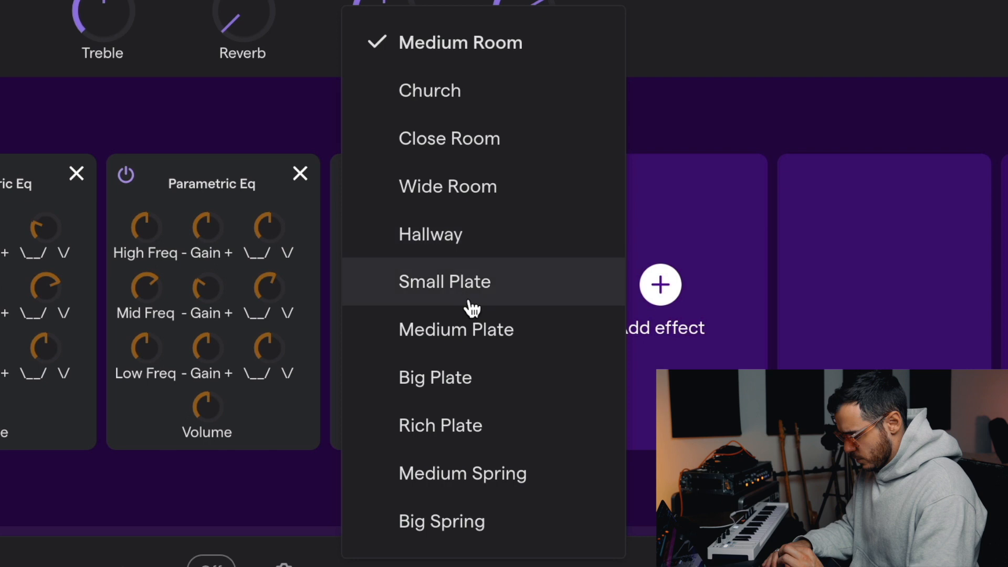
pyautogui.click(467, 379)
pyautogui.moveTo(466, 385); pyautogui.dragTo(445, 269)
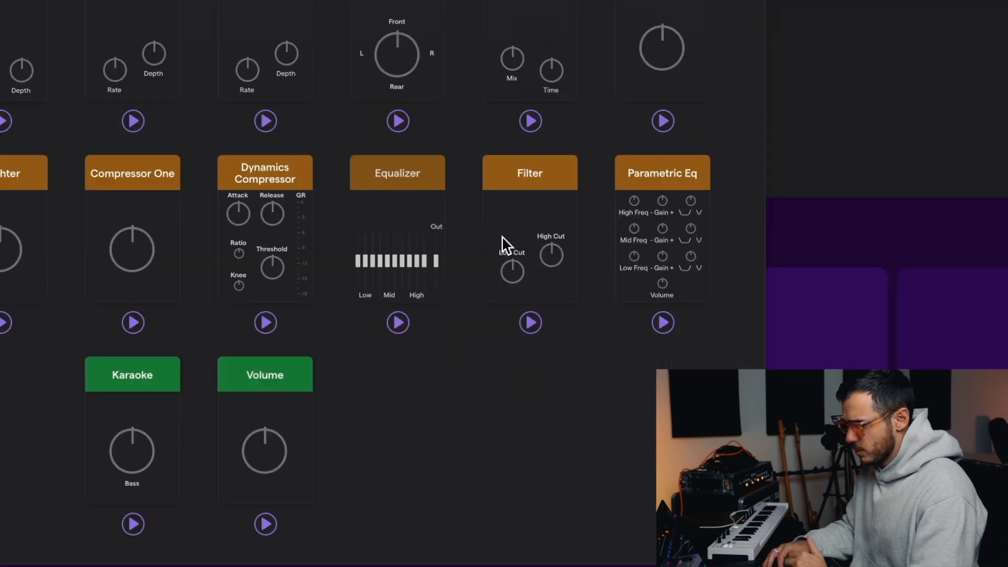
pyautogui.click(713, 364)
pyautogui.moveTo(603, 411); pyautogui.dragTo(546, 428)
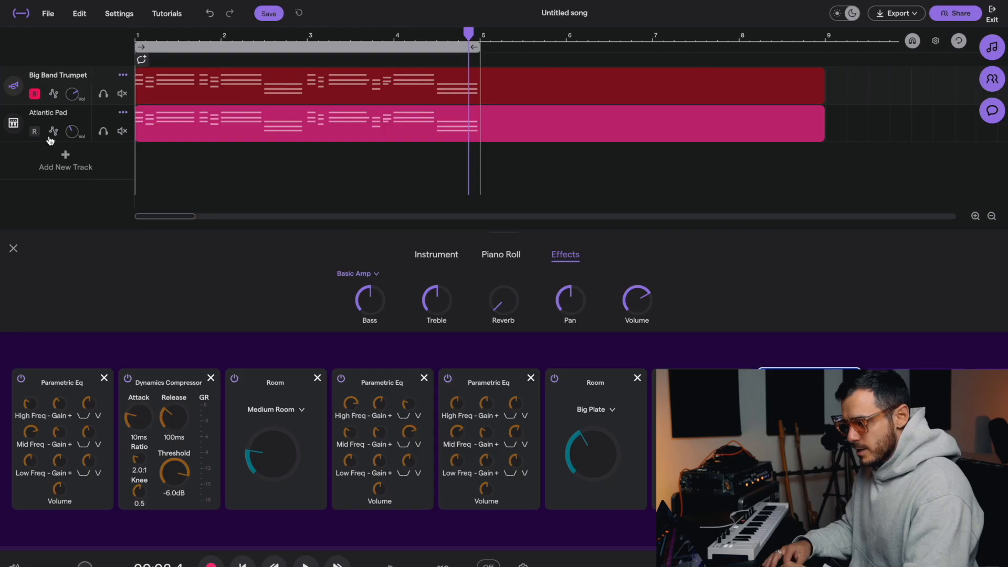
# - Preview the loops Pesado - Plaza (Synth Lead) and Pesado - Noche (Upbeat Chops) and add them as new tracks
pyautogui.click(65, 160)
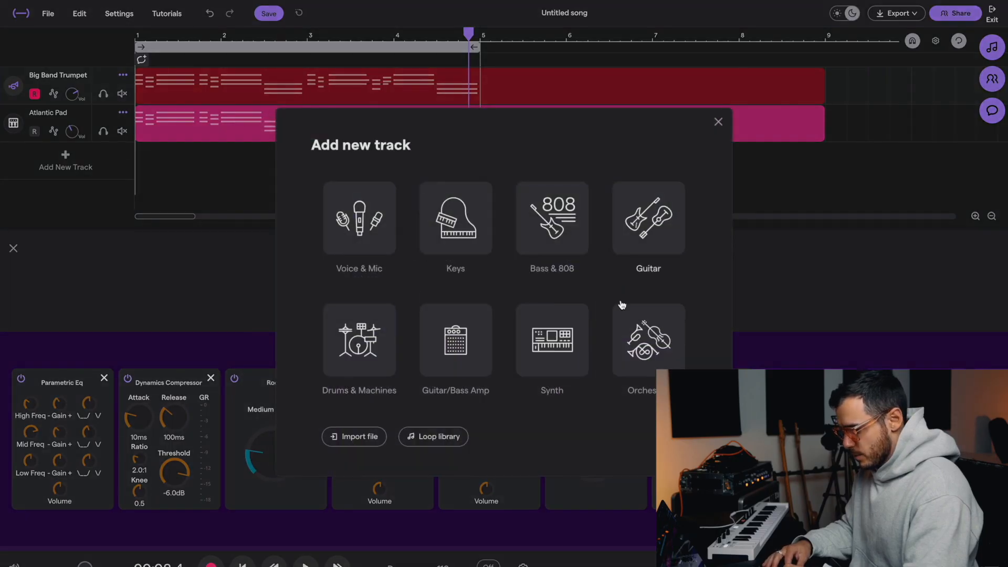
pyautogui.click(433, 436)
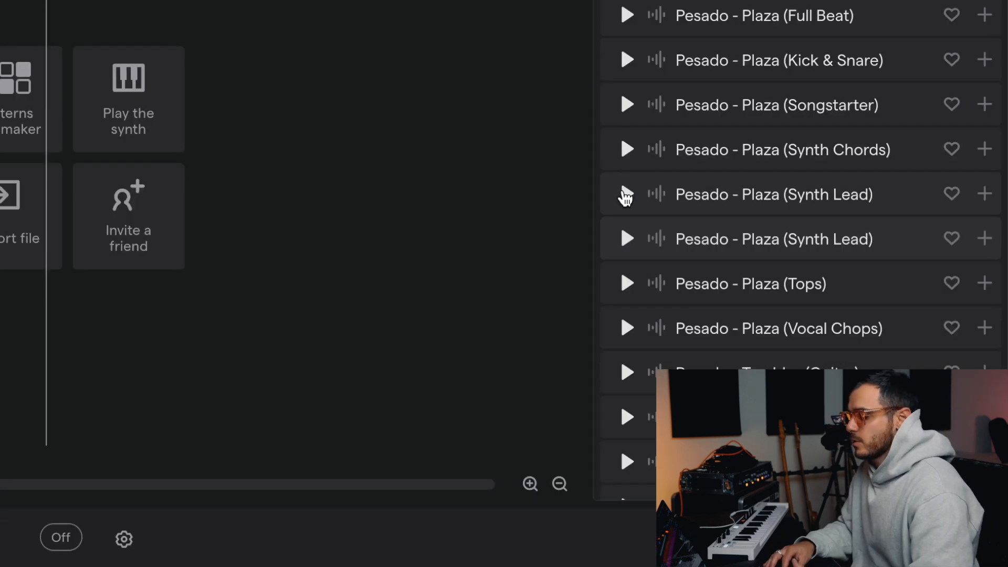
pyautogui.click(627, 194)
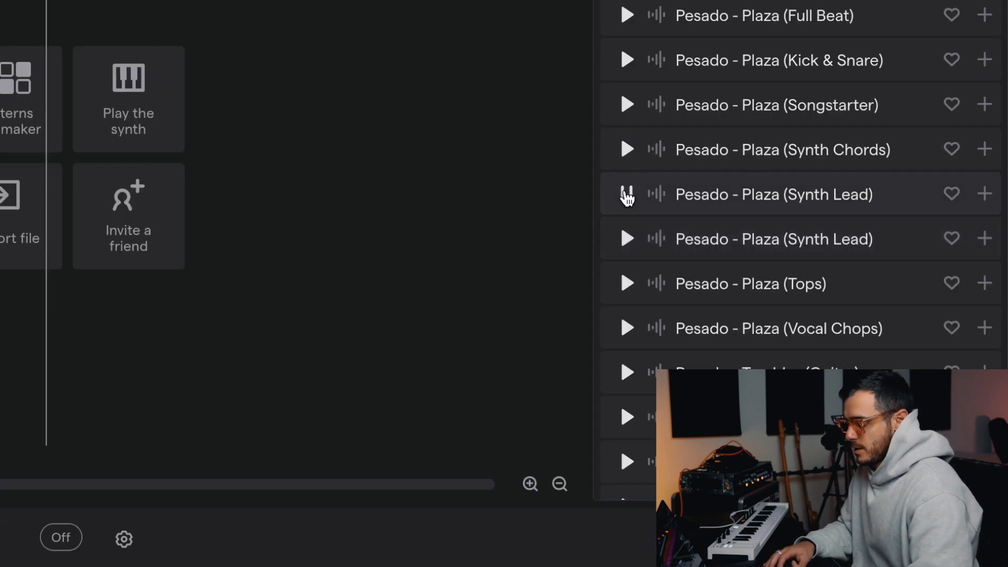
pyautogui.moveTo(716, 195); pyautogui.dragTo(256, 287)
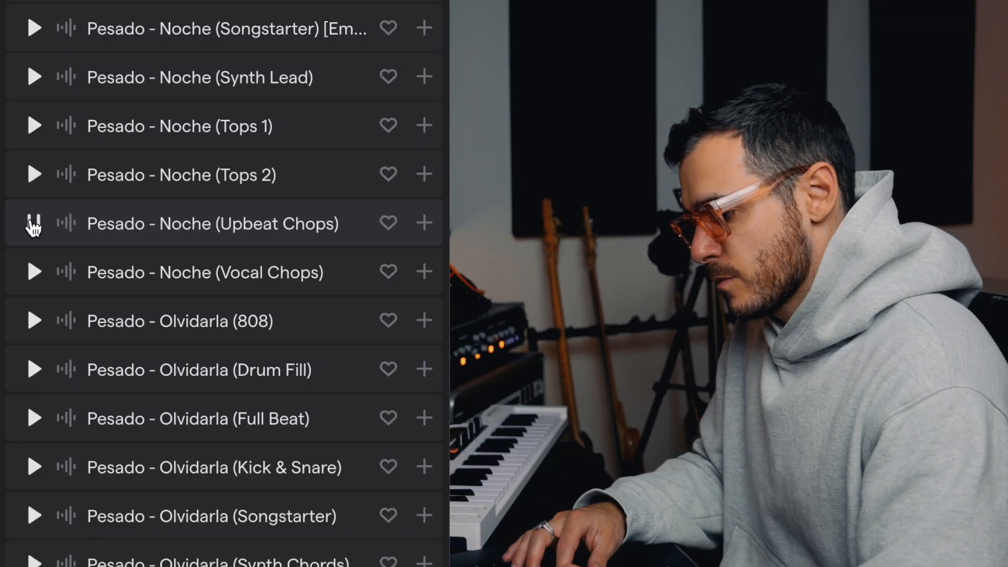
pyautogui.click(33, 222)
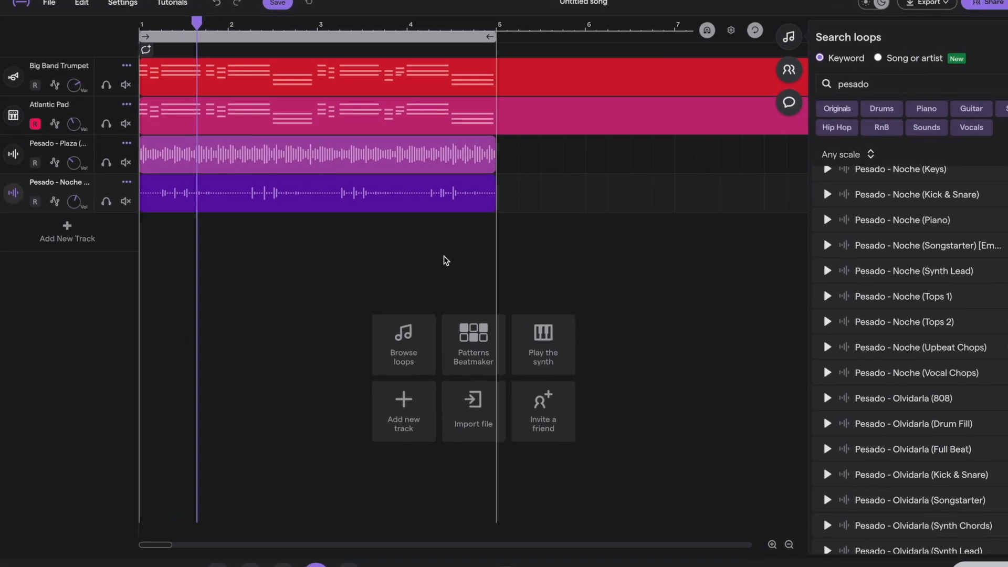
# - Add a Filter after the Fuzz on the Pesado - Plaza track, with Low Cut about 428 Hz and High Cut about 3720 Hz
pyautogui.moveTo(72, 193)
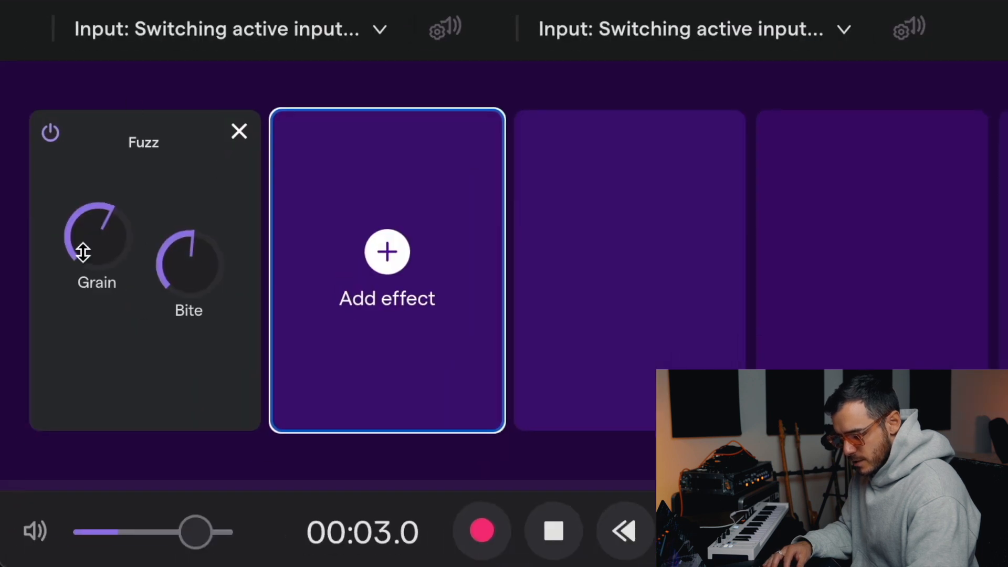
pyautogui.click(350, 296)
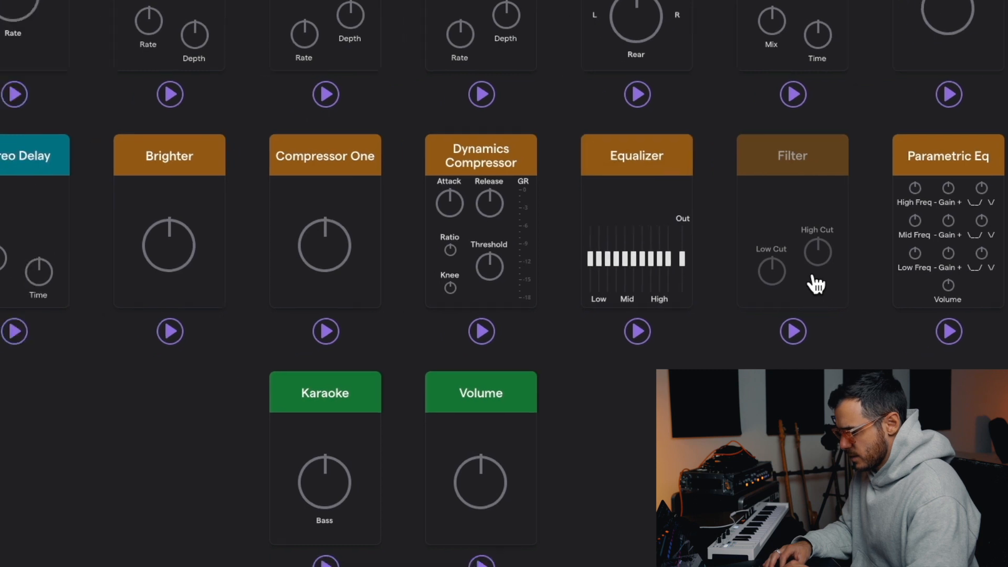
pyautogui.click(776, 283)
pyautogui.moveTo(333, 371); pyautogui.dragTo(339, 179)
pyautogui.moveTo(433, 458); pyautogui.dragTo(401, 495)
pyautogui.moveTo(321, 362)
pyautogui.mouseDown()
pyautogui.moveTo(321, 334)
pyautogui.moveTo(321, 346)
pyautogui.mouseUp()
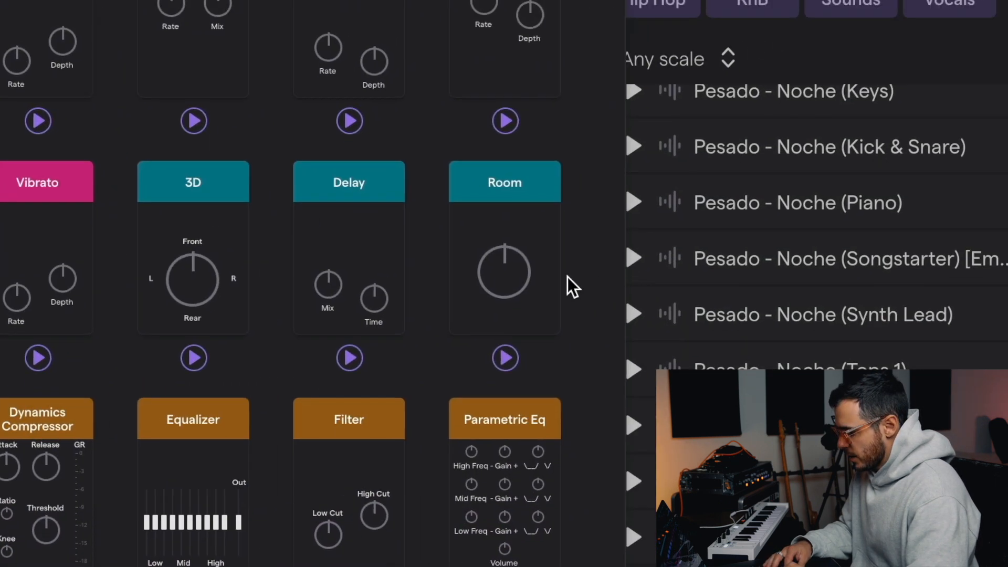
# - Add a Room reverb after the Filter on the Pesado - Plaza track and raise its amount
pyautogui.click(546, 273)
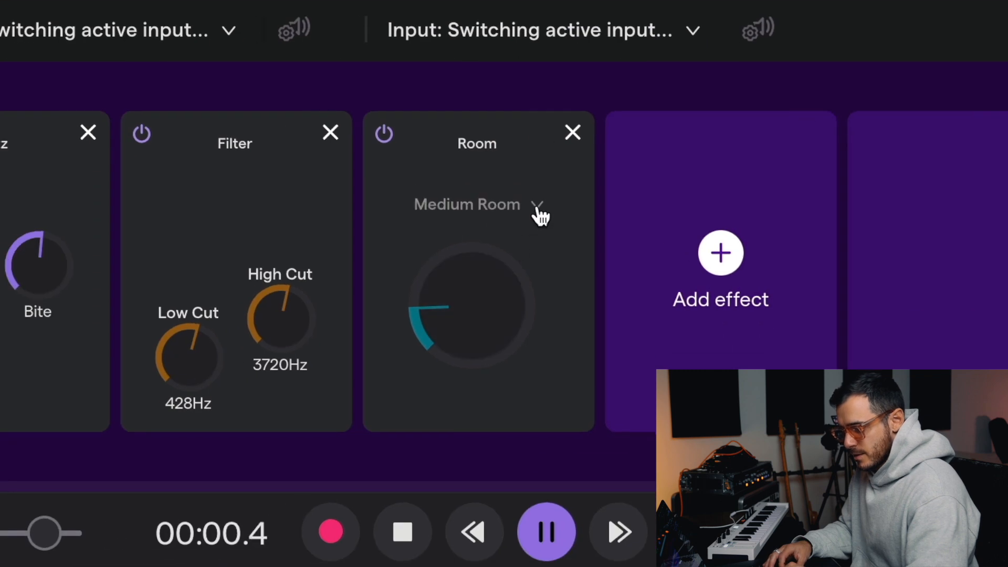
pyautogui.moveTo(472, 299); pyautogui.dragTo(489, 51)
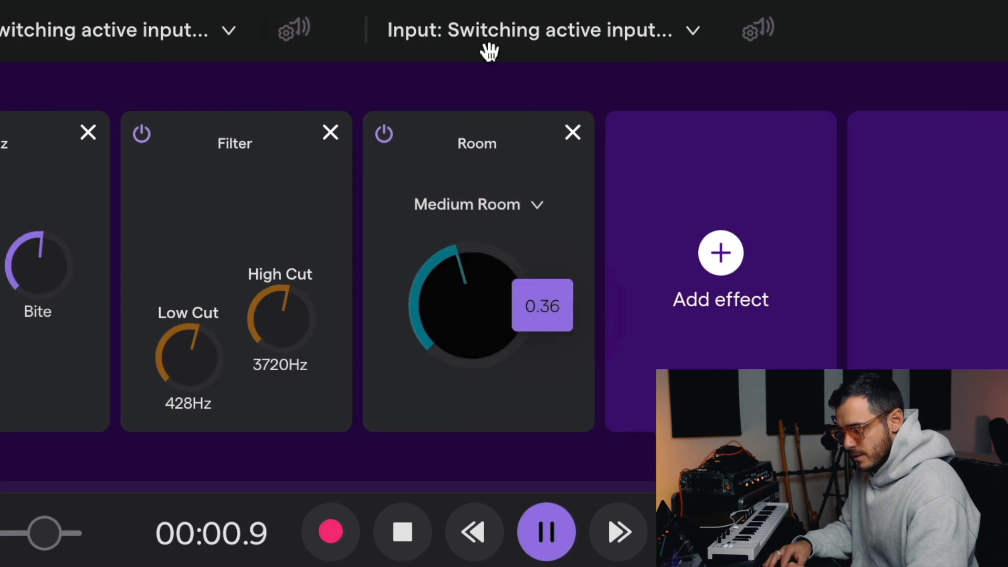
# - Try the Close Room and Church types on the Room reverb during playback and return it to Medium Room
pyautogui.click(502, 206)
pyautogui.click(513, 164)
pyautogui.click(505, 205)
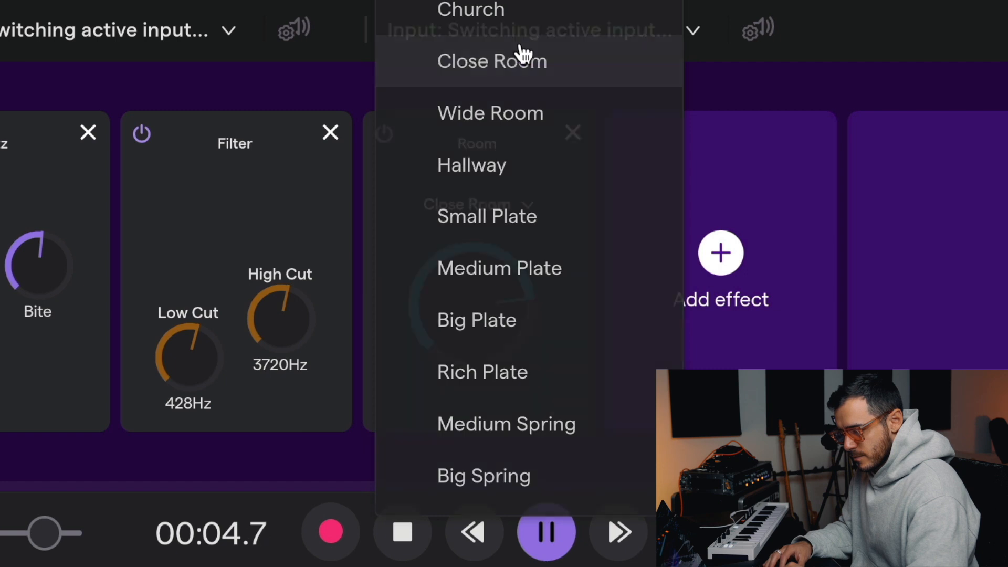
pyautogui.click(522, 57)
pyautogui.click(509, 203)
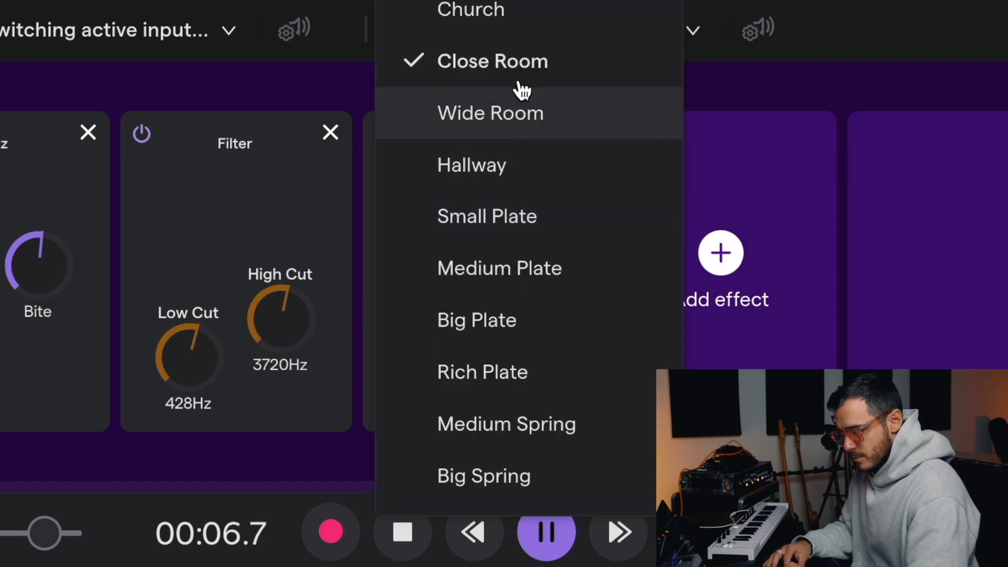
pyautogui.click(517, 56)
pyautogui.click(511, 205)
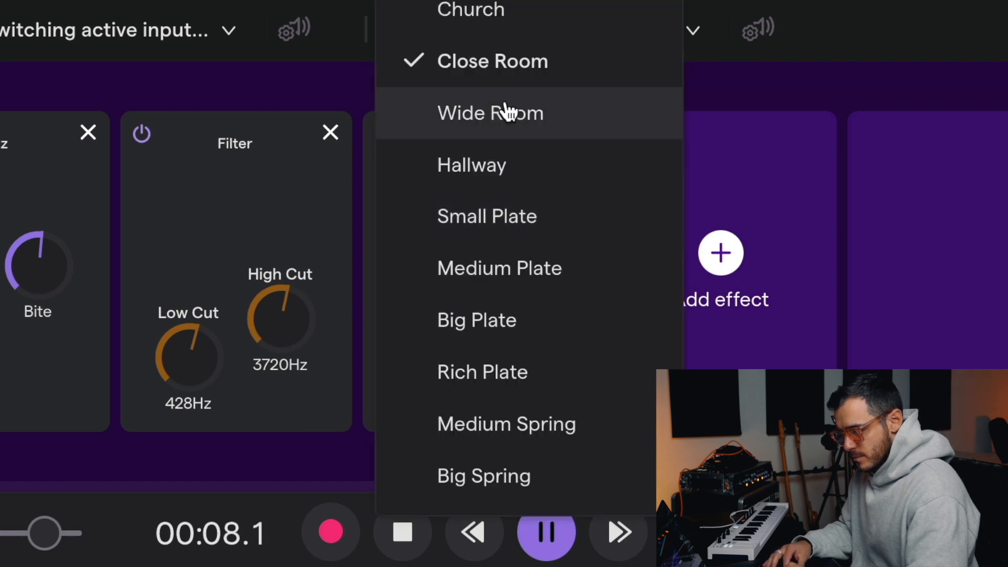
pyautogui.click(514, 11)
pyautogui.click(513, 211)
pyautogui.click(525, 6)
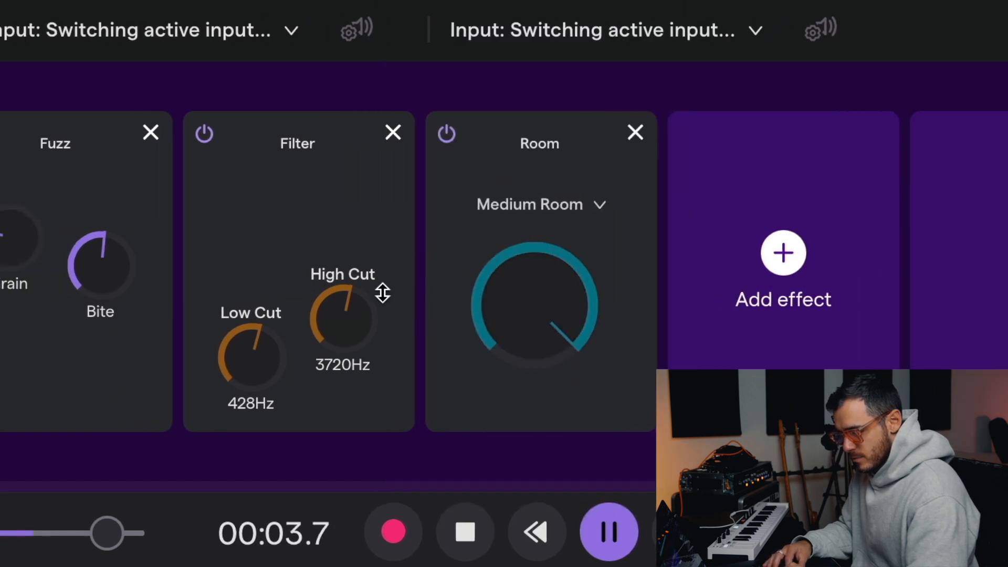
# - Balance the volume levels of the Pesado loop tracks
pyautogui.moveTo(192, 366)
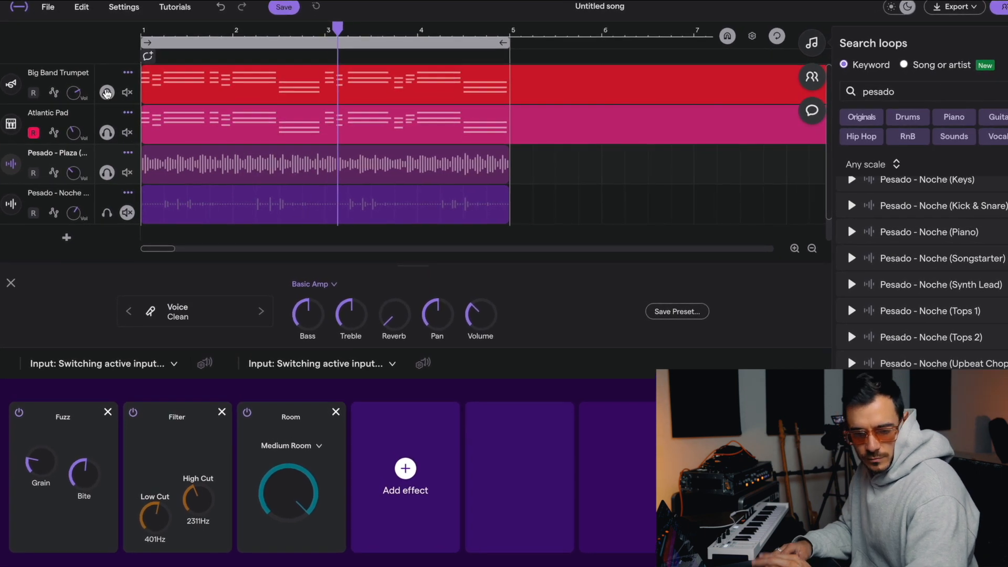
pyautogui.moveTo(73, 181)
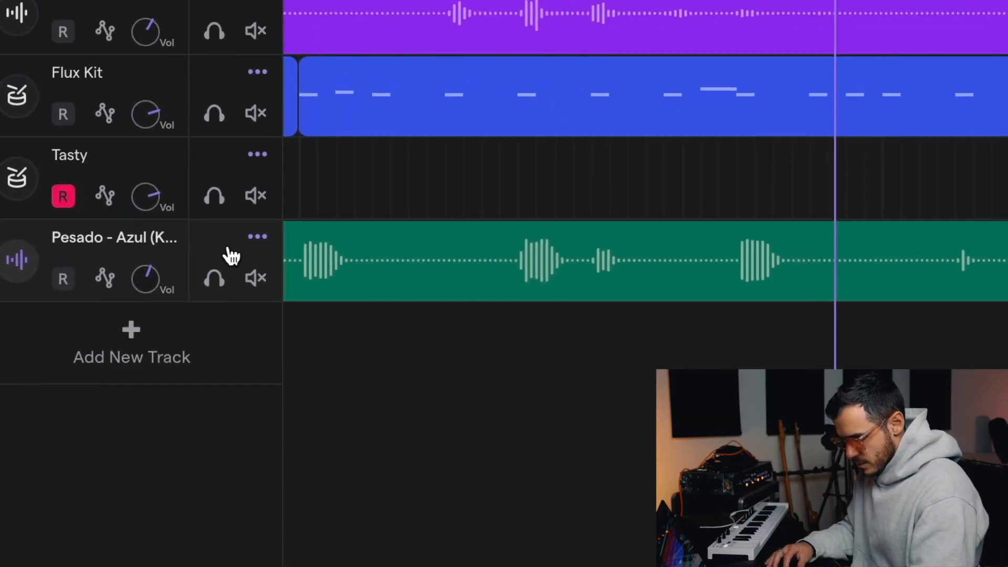
pyautogui.moveTo(125, 288); pyautogui.dragTo(90, 263)
pyautogui.moveTo(80, 119); pyautogui.dragTo(81, 147)
pyautogui.click(72, 169)
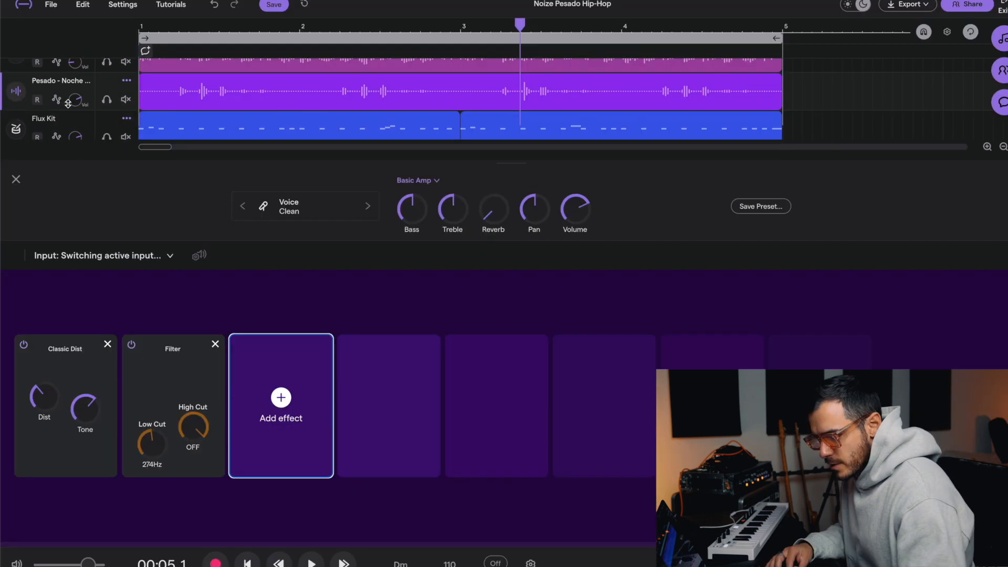
# - Solo the Pesado - Noche track and compare its sound with the Classic Dist and Filter effects bypassed and re-enabled
pyautogui.click(109, 100)
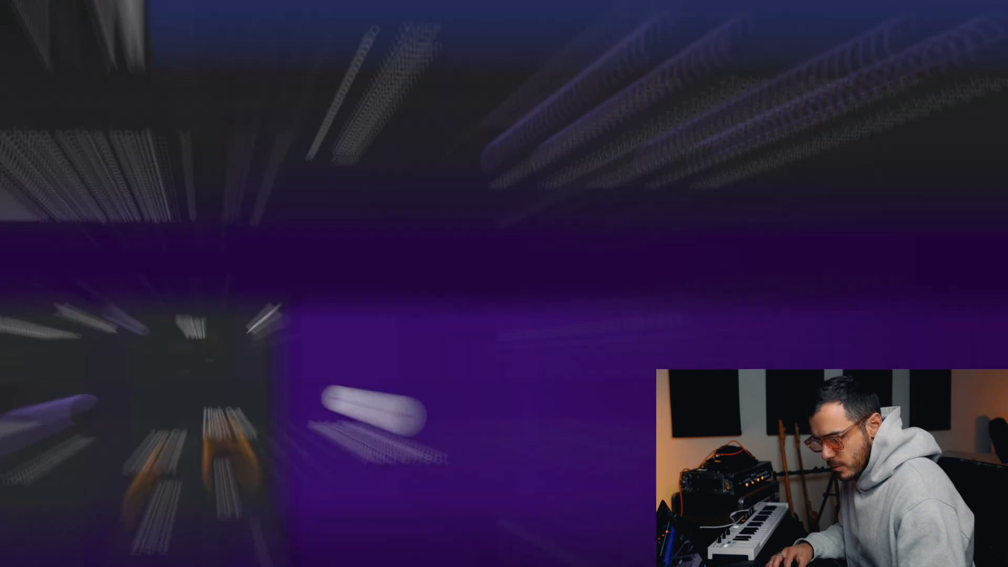
pyautogui.click(23, 344)
pyautogui.press('space')
pyautogui.click(131, 345)
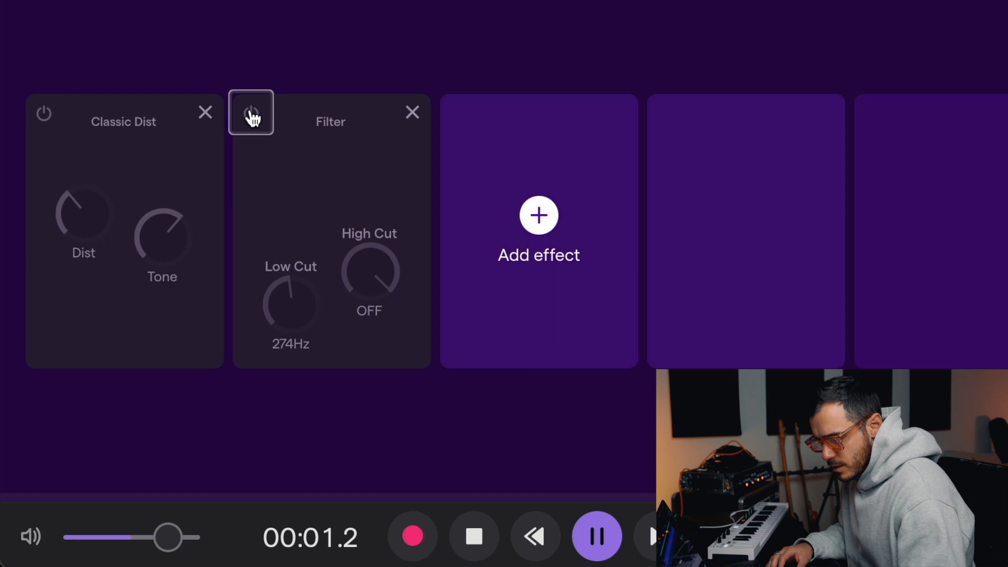
pyautogui.click(252, 117)
pyautogui.click(45, 113)
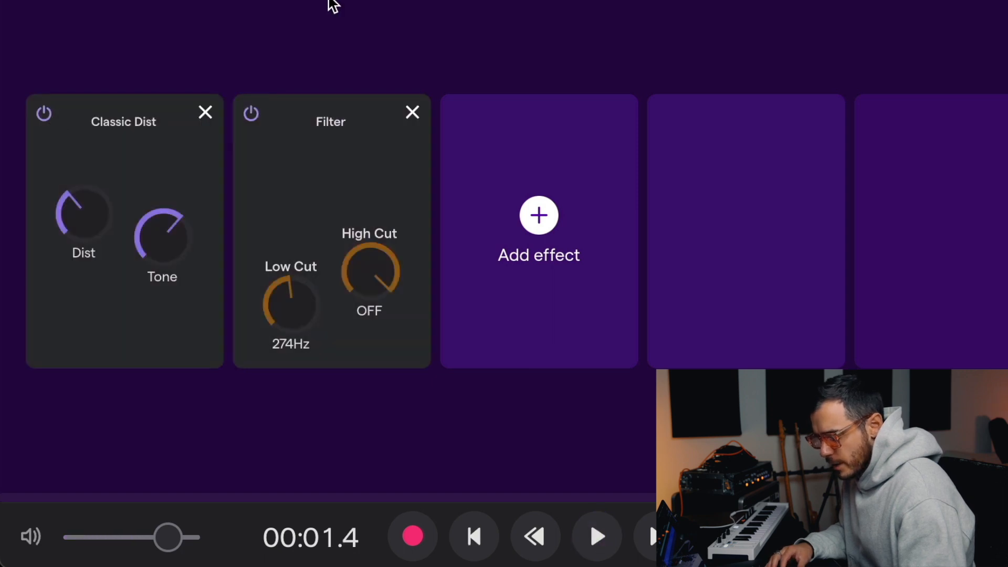
pyautogui.press('space')
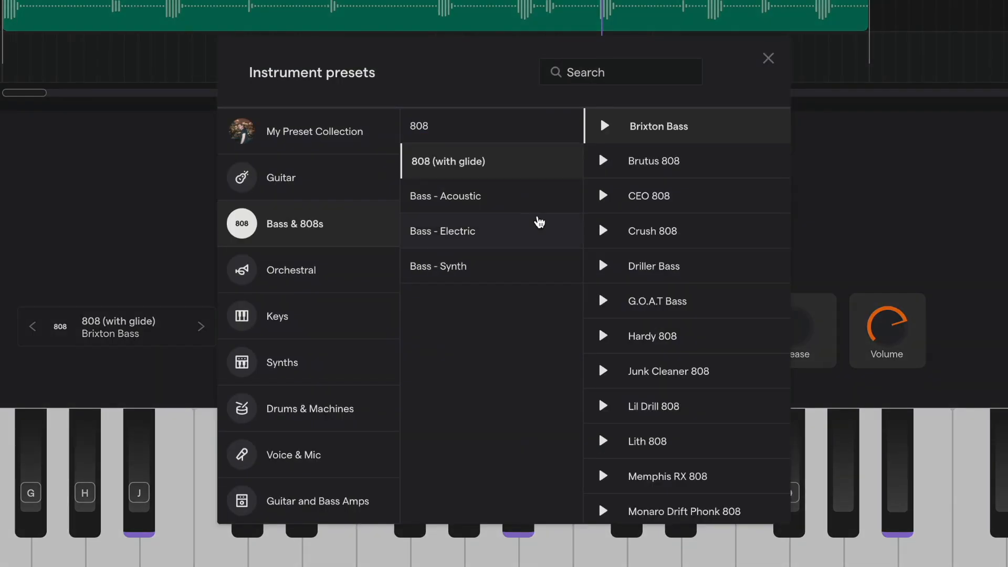
# - Keep the Brixton Bass 808 (with glide) preset and audition it on C2 and C3 without glide
pyautogui.click(880, 215)
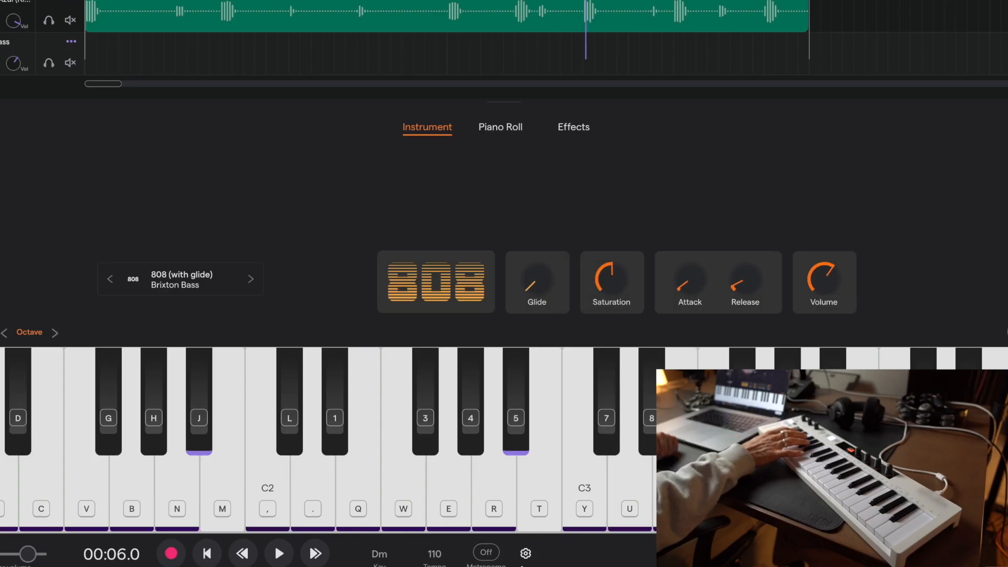
pyautogui.press(',')
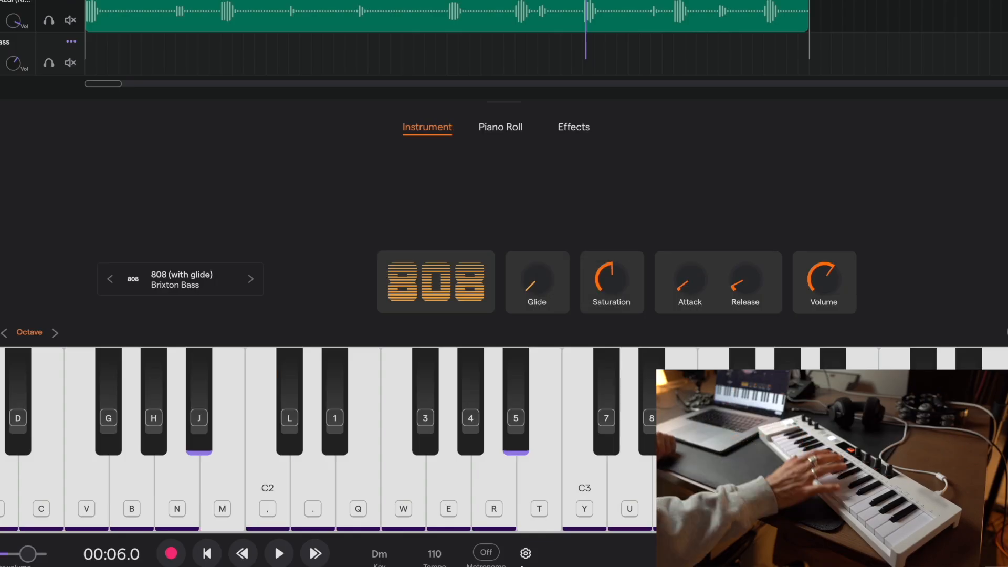
pyautogui.press(',')
pyautogui.press('y')
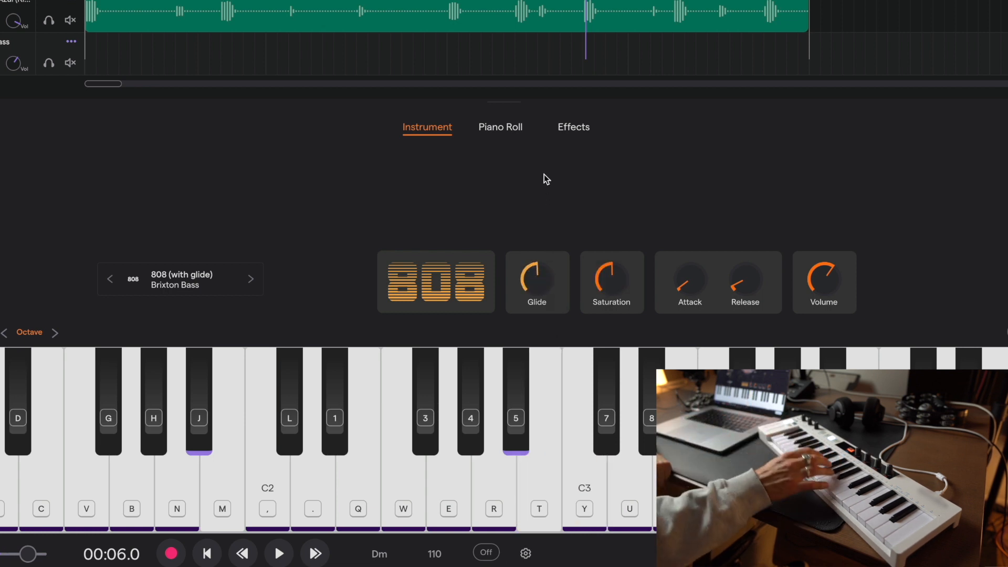
# - Audition the slide between C2 and C3 on the 808 with Glide about halfway up
pyautogui.press(',')
pyautogui.press('y')
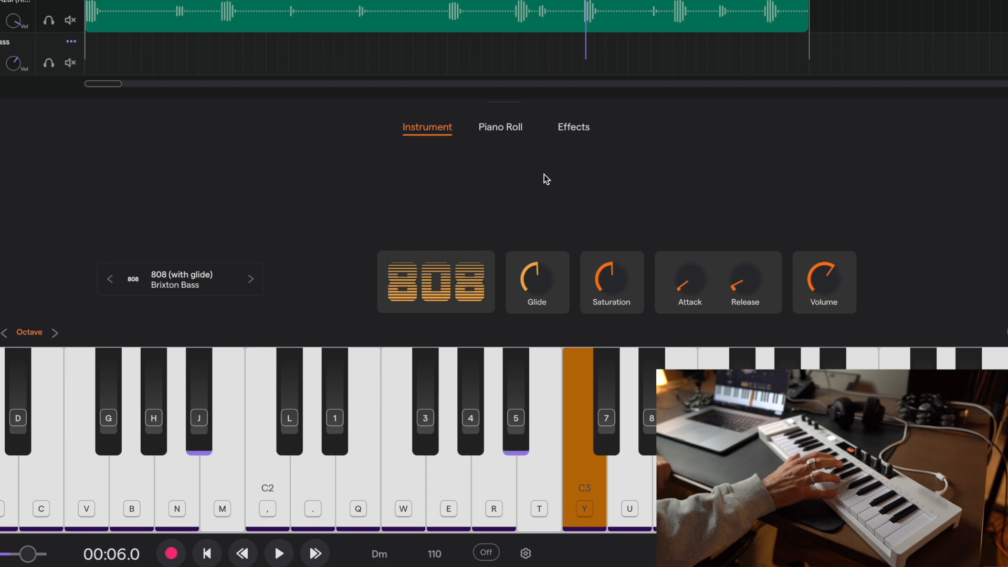
pyautogui.press(',')
# - Raise the 808's Glide well past halfway and audition the slide between C2 and C3 again
pyautogui.moveTo(526, 279)
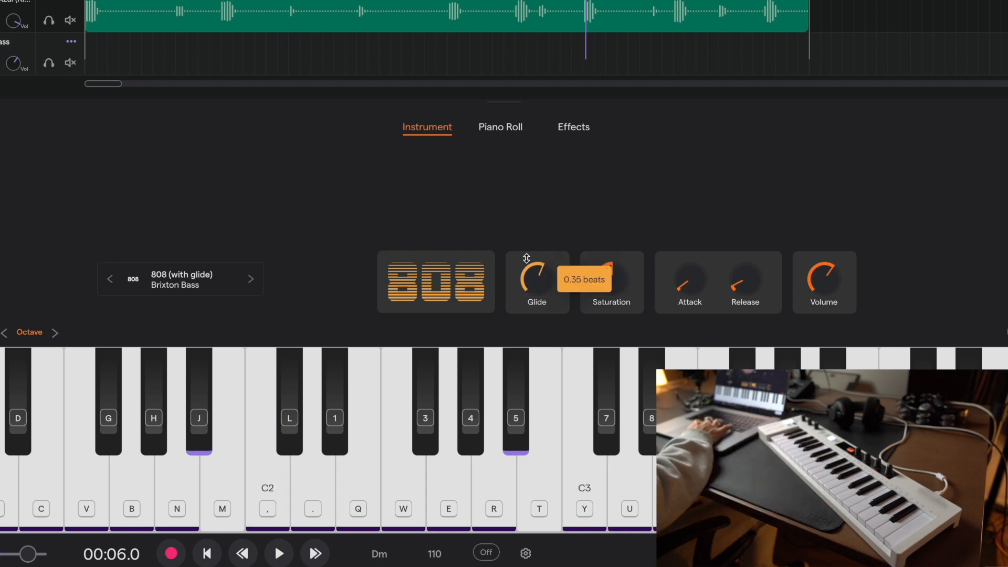
pyautogui.press('m')
pyautogui.press(',')
pyautogui.press('y')
pyautogui.press(',')
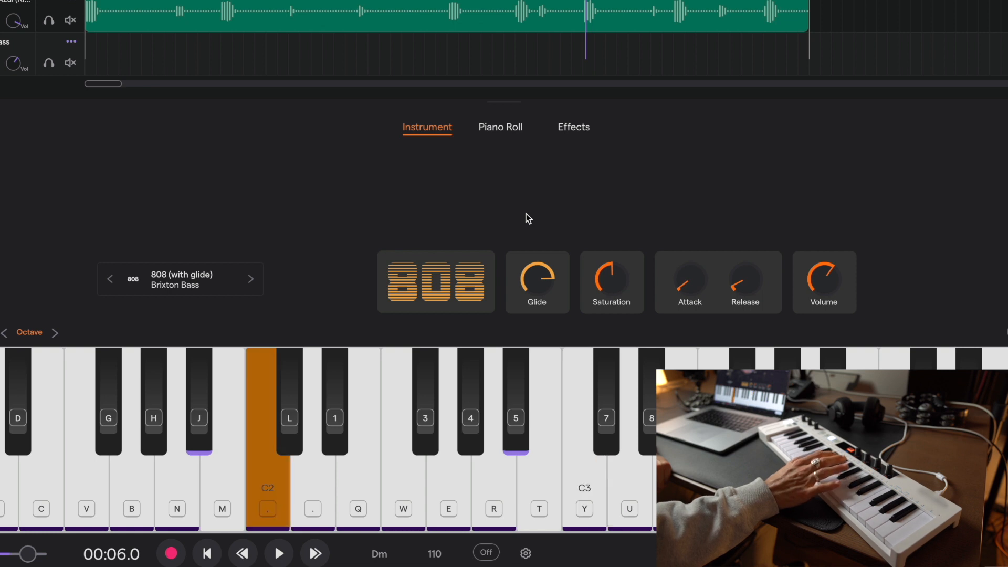